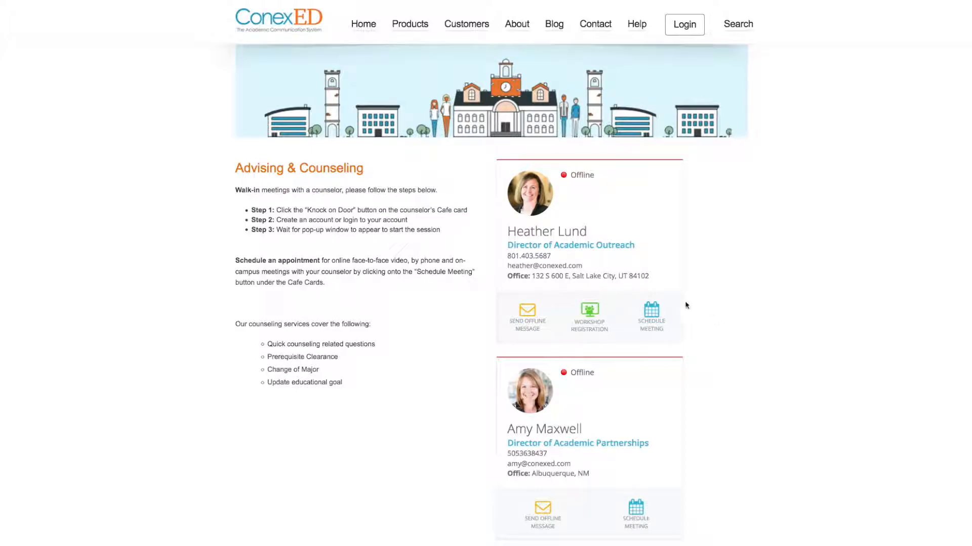
# Step: Open workshop registration from the Director of Academic Outreach's card and start registering for the Probation Workshop
pyautogui.click(589, 316)
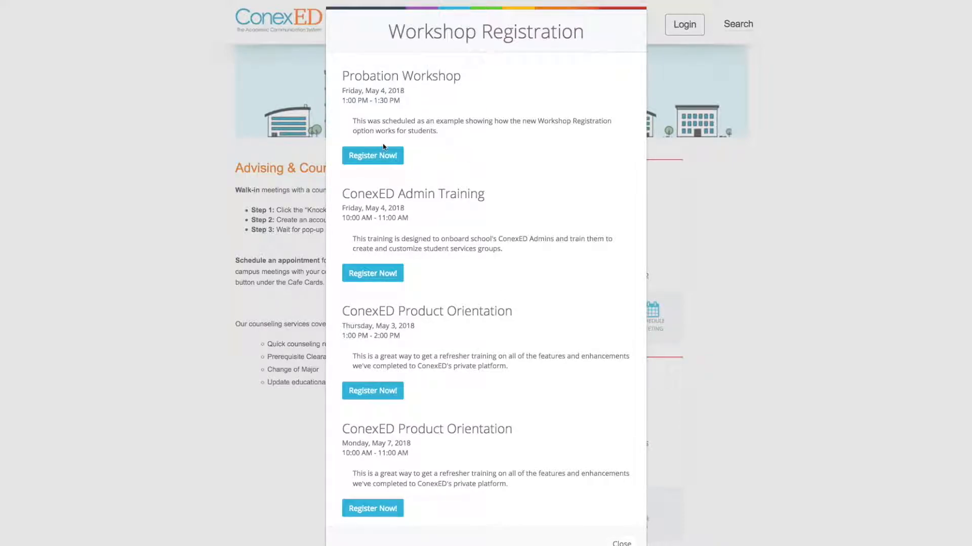
pyautogui.moveTo(349, 76); pyautogui.dragTo(461, 78)
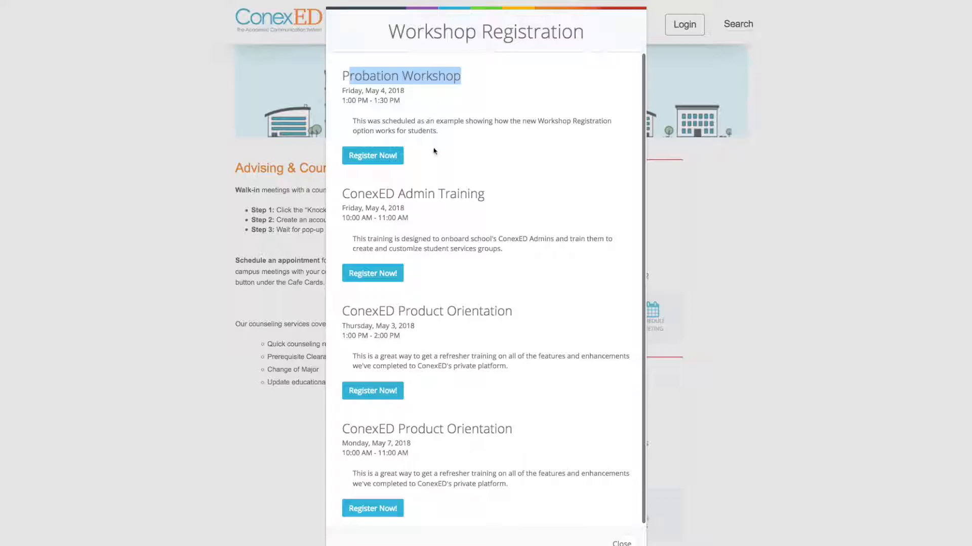
pyautogui.click(436, 150)
pyautogui.click(373, 158)
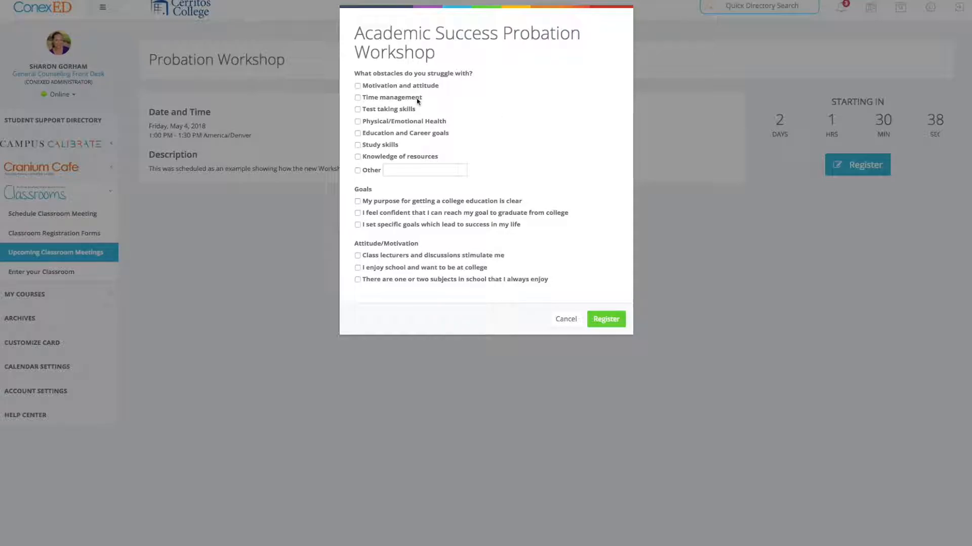
# Step: Register after ticking Motivation and attitude, Study skills, the specific-goals statement, and the statement about one or two subjects always enjoyed
pyautogui.click(358, 86)
pyautogui.click(357, 145)
pyautogui.click(358, 225)
pyautogui.click(358, 279)
pyautogui.click(605, 326)
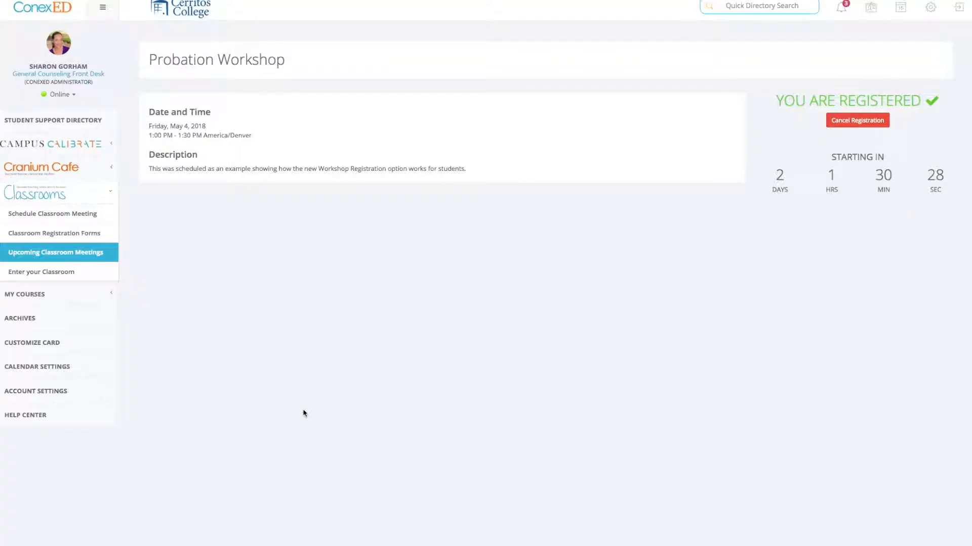
# Step: Switch to the administrator's session, examine the Workshop Registration button options in the Cafe Card customization, and preview the card
pyautogui.press('super+Tab')
pyautogui.press('super+Tab')
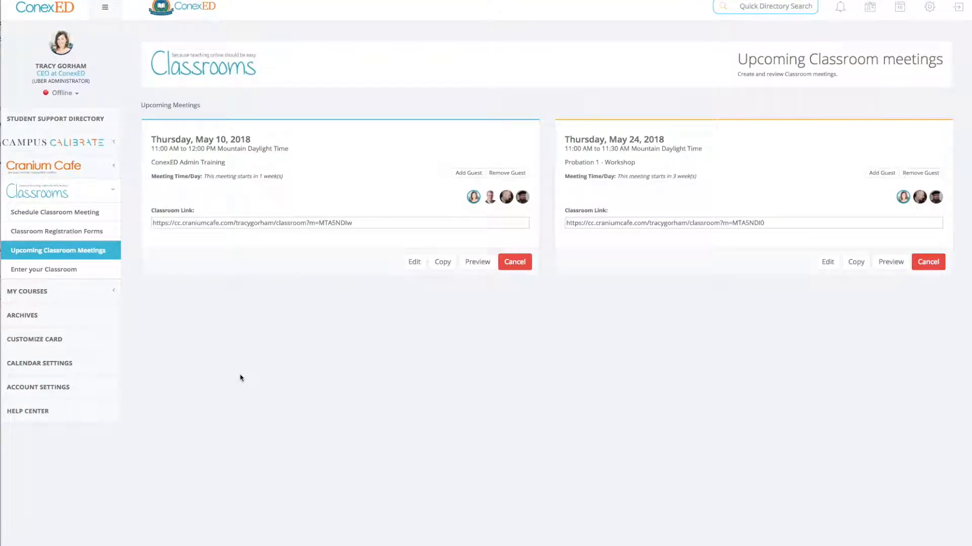
pyautogui.click(55, 340)
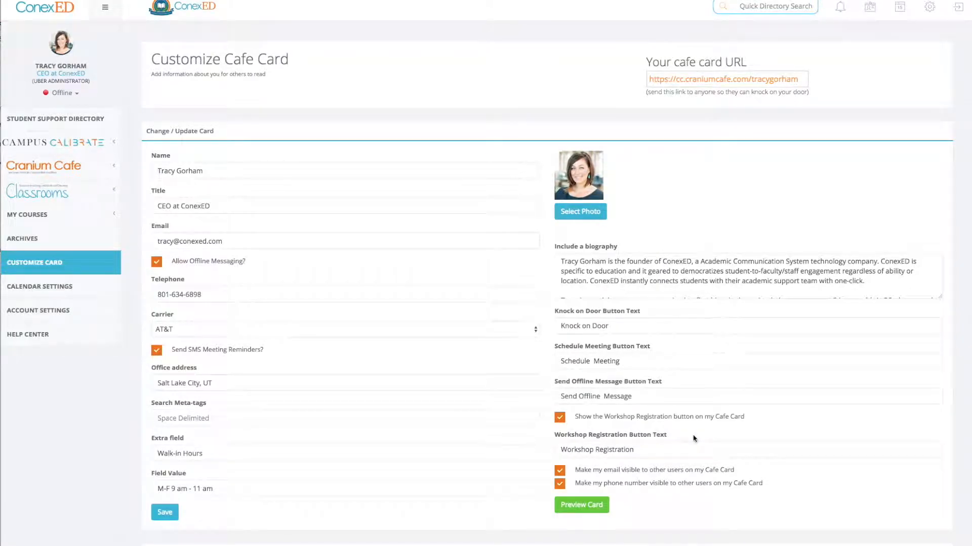
pyautogui.scroll(-2, 581, 389)
pyautogui.moveTo(556, 383); pyautogui.dragTo(678, 386)
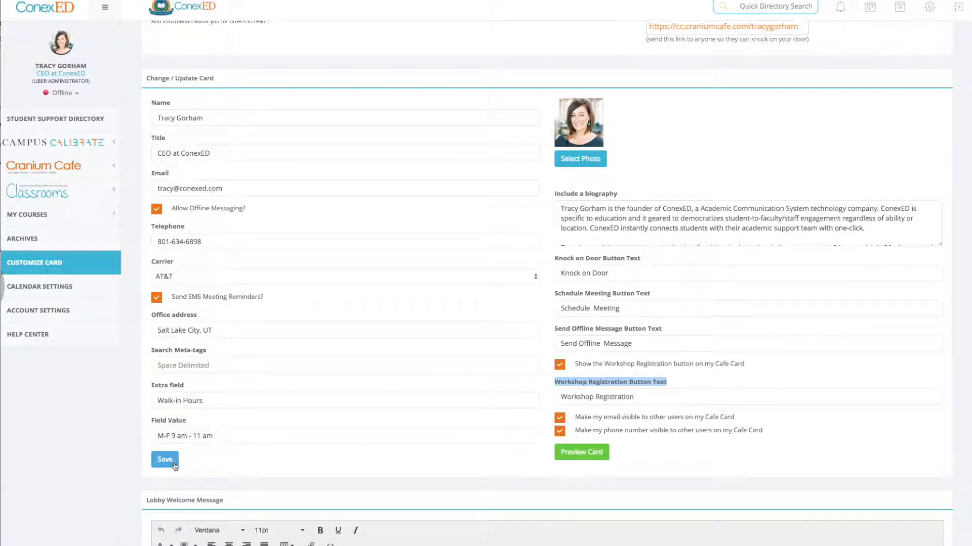
pyautogui.click(563, 458)
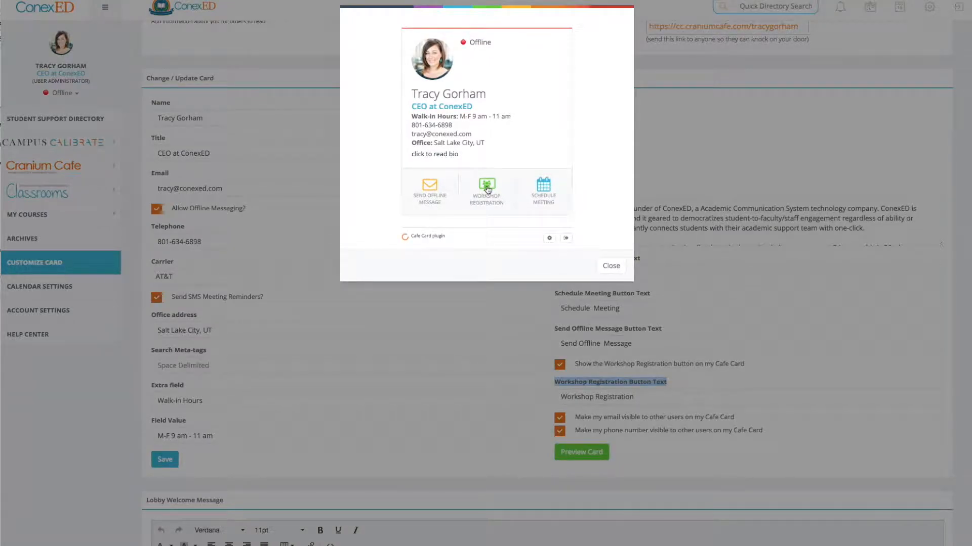
pyautogui.click(610, 266)
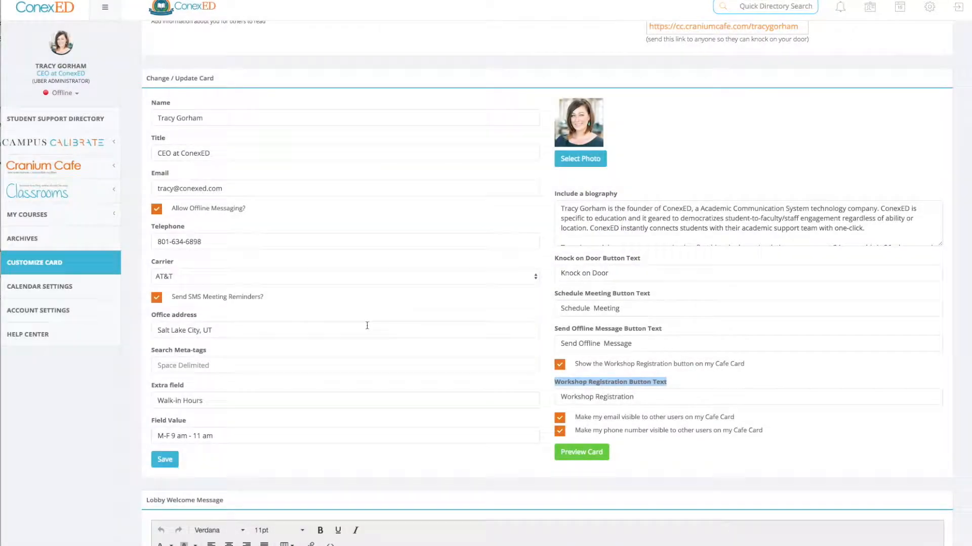
# Step: Add a new classroom registration form titled "Orientation - First Year Students"
pyautogui.click(78, 196)
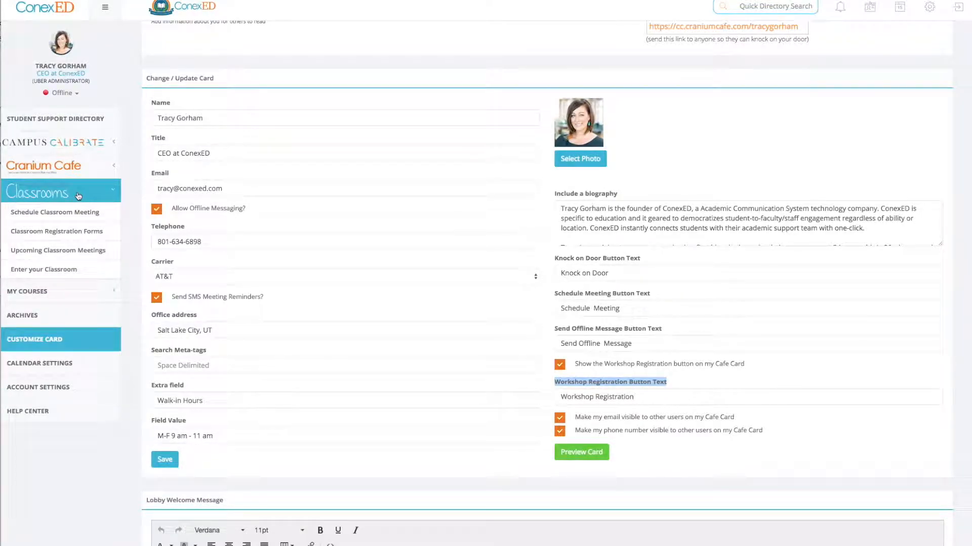
pyautogui.click(58, 234)
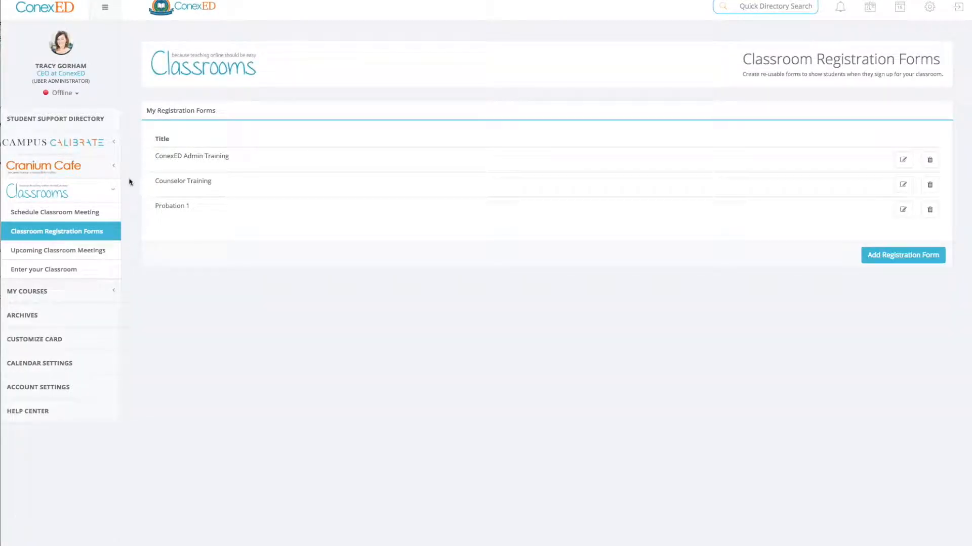
pyautogui.moveTo(152, 158); pyautogui.dragTo(186, 209)
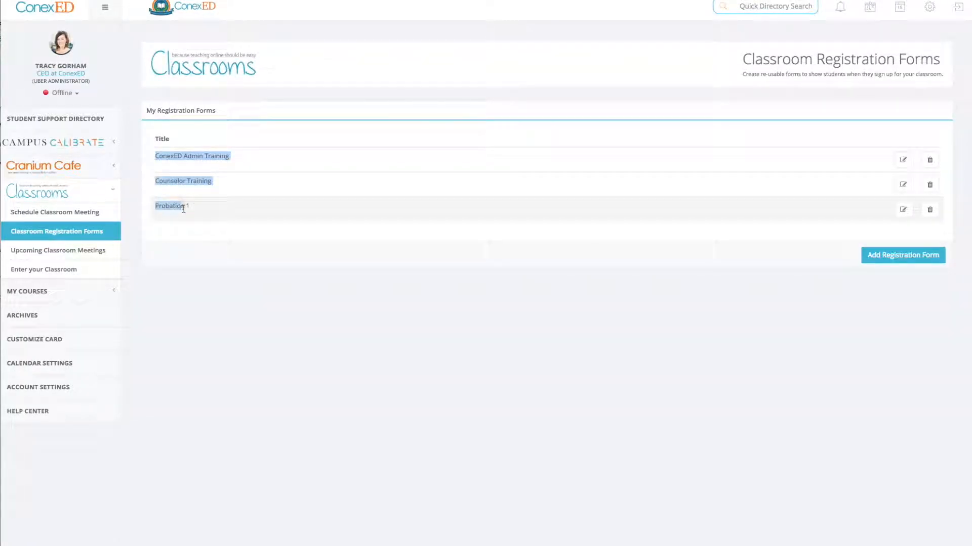
pyautogui.click(245, 307)
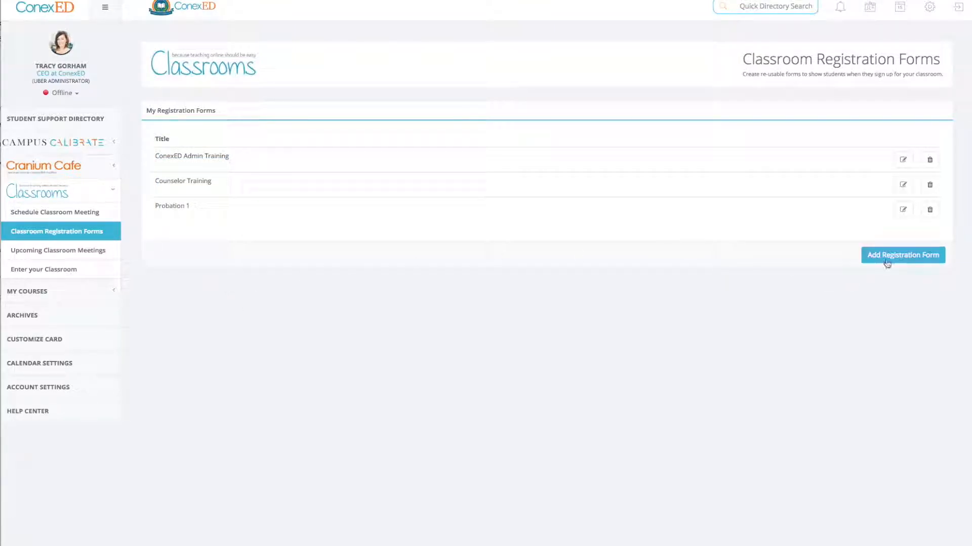
pyautogui.click(886, 263)
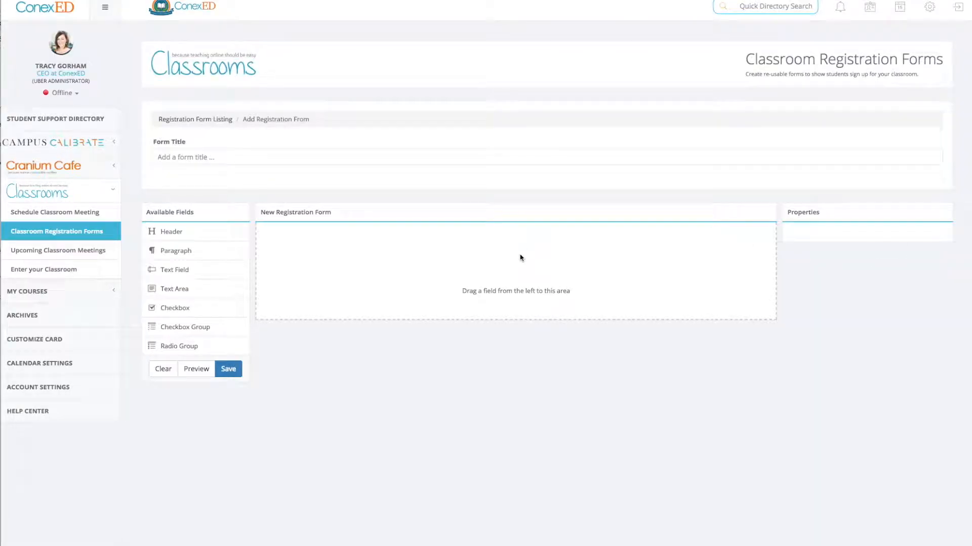
pyautogui.click(252, 156)
pyautogui.write('Orientation - First Year Students')
# Step: Add a header field to the form and label it "Orientation - First Year Students"
pyautogui.moveTo(182, 232); pyautogui.dragTo(322, 245)
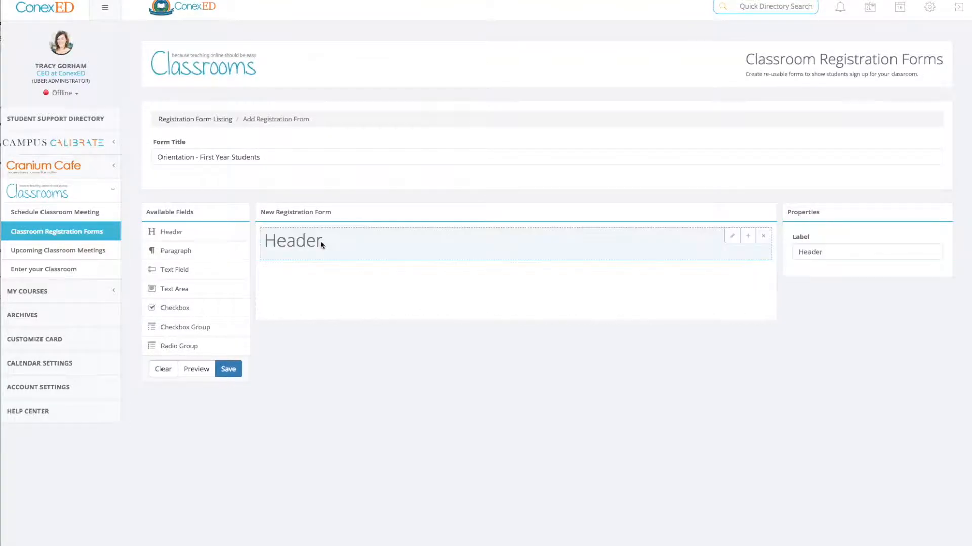
pyautogui.doubleClick(817, 252)
pyautogui.moveTo(260, 157); pyautogui.dragTo(155, 156)
pyautogui.hotkey('ctrl', 'c')
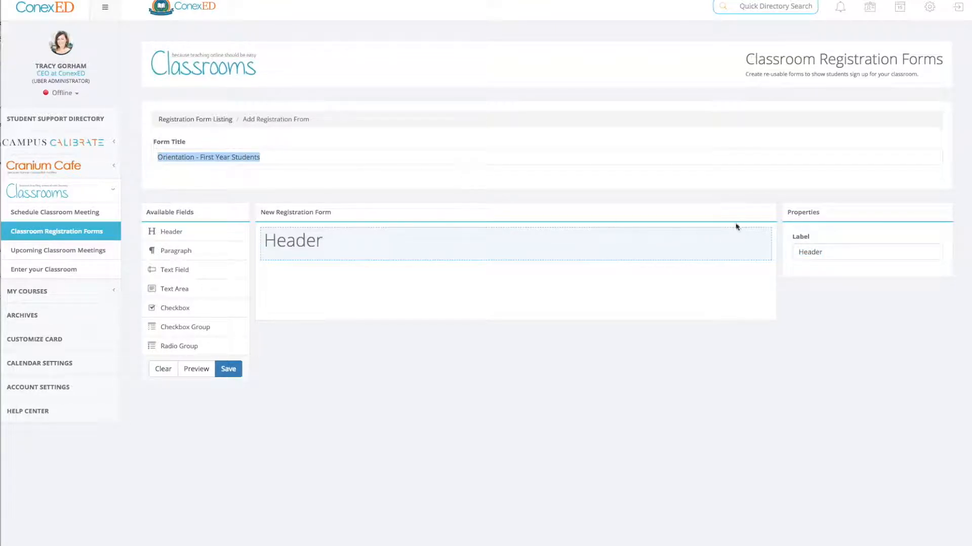
pyautogui.click(827, 252)
pyautogui.moveTo(828, 252); pyautogui.dragTo(797, 252)
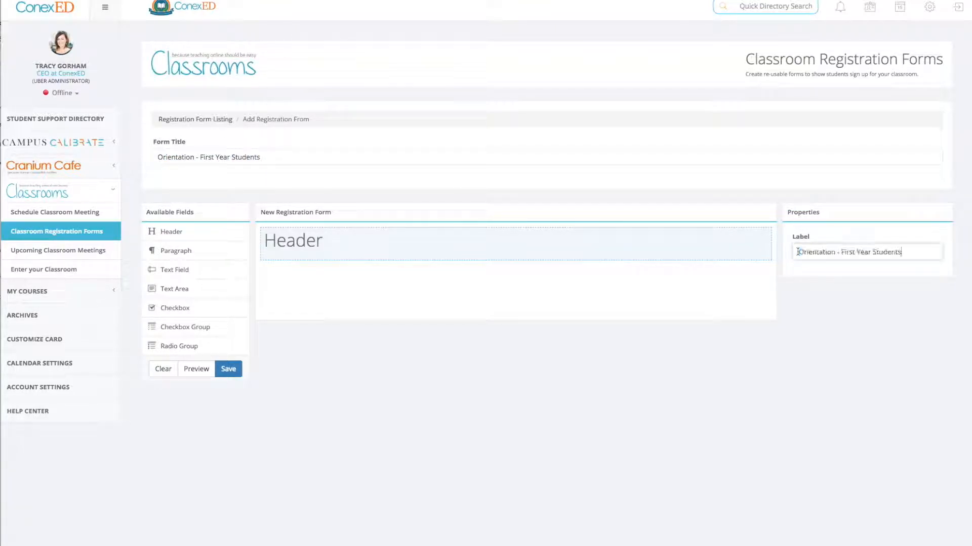
pyautogui.hotkey('ctrl', 'v')
# Step: Add the paragraph "This workshop is for first year students. We will go over the school's campus rules and what is expected of our students when attending courses."
pyautogui.moveTo(175, 251); pyautogui.dragTo(375, 284)
pyautogui.moveTo(853, 252); pyautogui.dragTo(793, 254)
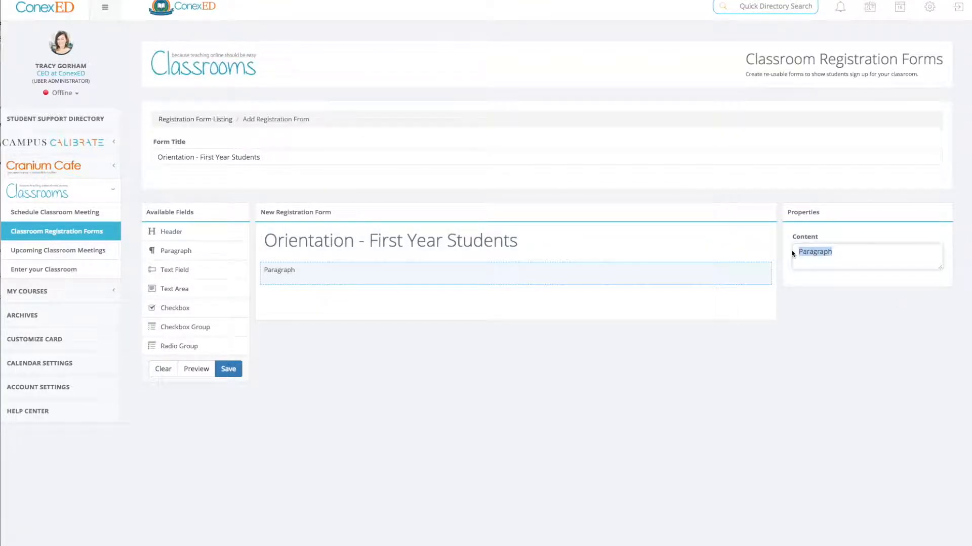
pyautogui.write("This workshop is for first year students. We will go over the school's campus rules and what is expected of our students w")
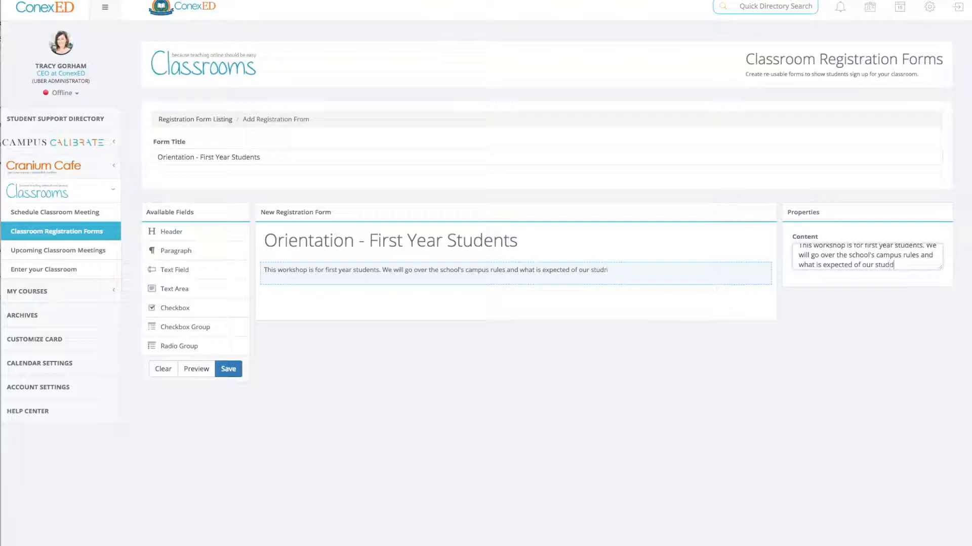
pyautogui.write('hen attending courses.')
# Step: Add a required checkbox group labelled "Have you been to college before?" with the options Yes, Some and No
pyautogui.moveTo(172, 329); pyautogui.dragTo(291, 292)
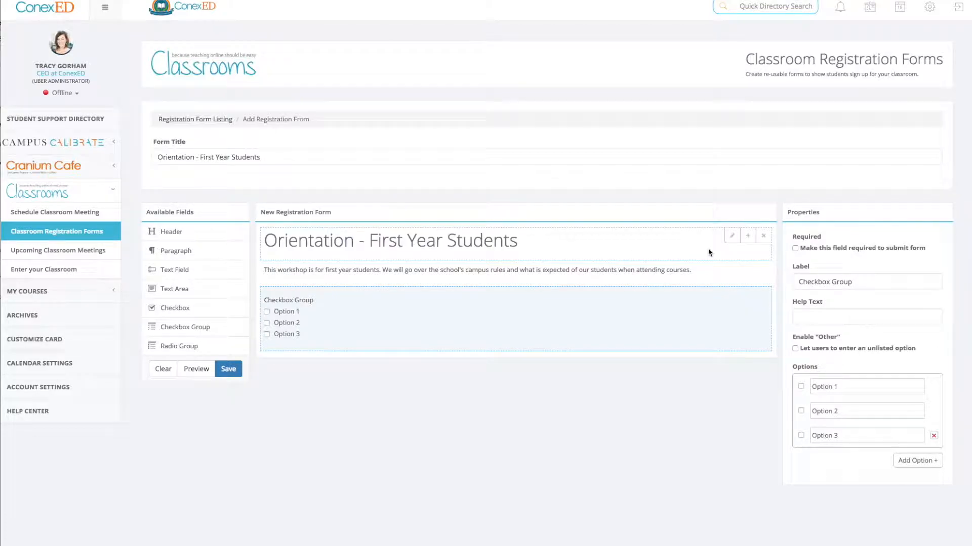
pyautogui.scroll(-1, 198, 329)
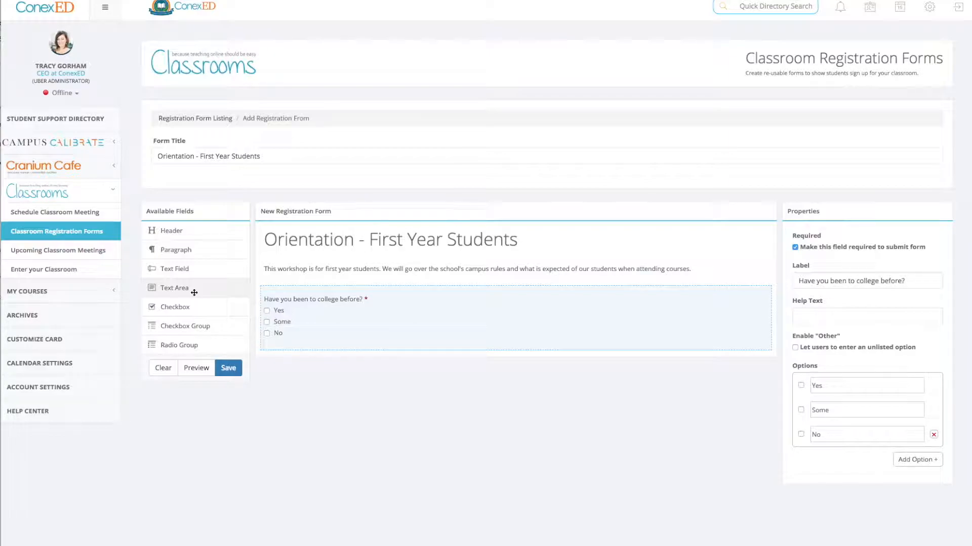
# Step: Preview the registration form with a trial radio group below the checkbox group, and remove that radio group
pyautogui.moveTo(156, 344); pyautogui.dragTo(306, 355)
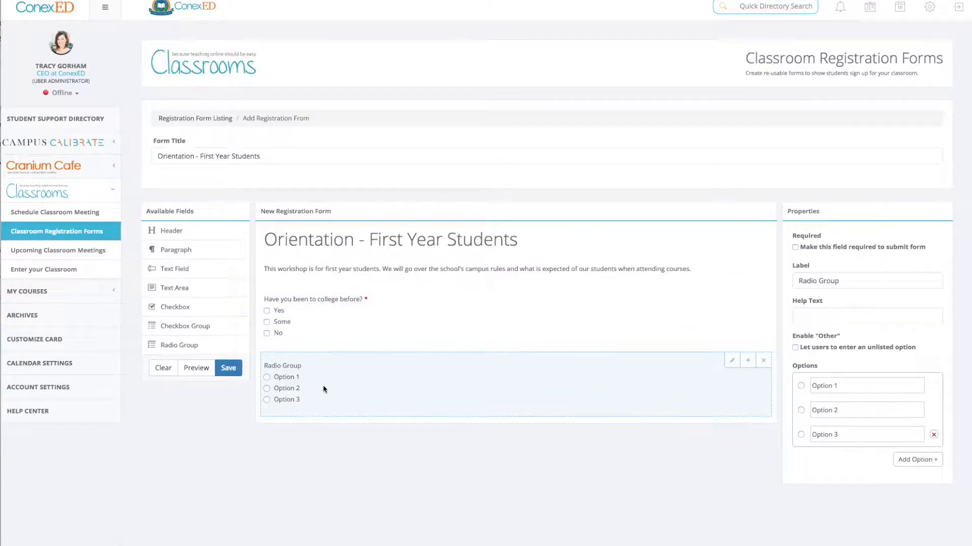
pyautogui.click(195, 368)
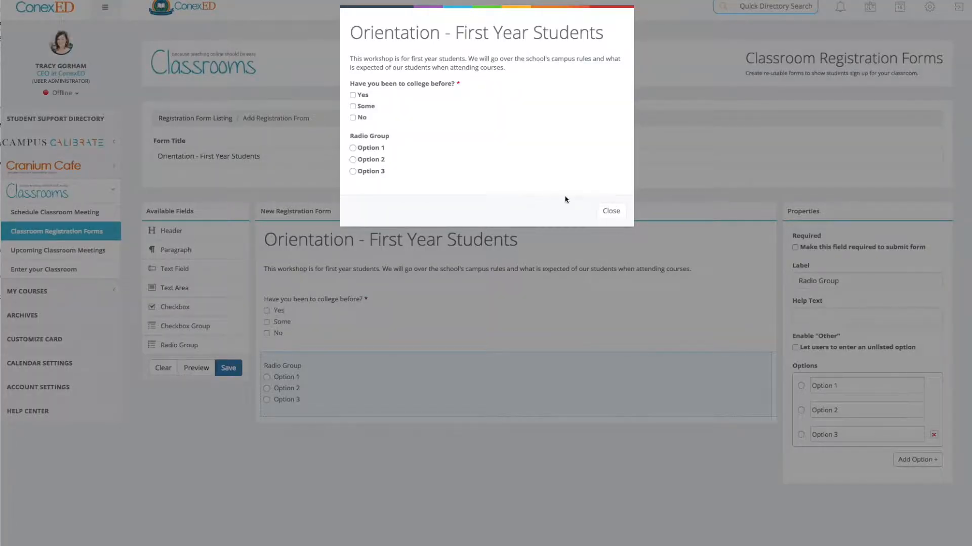
pyautogui.click(611, 211)
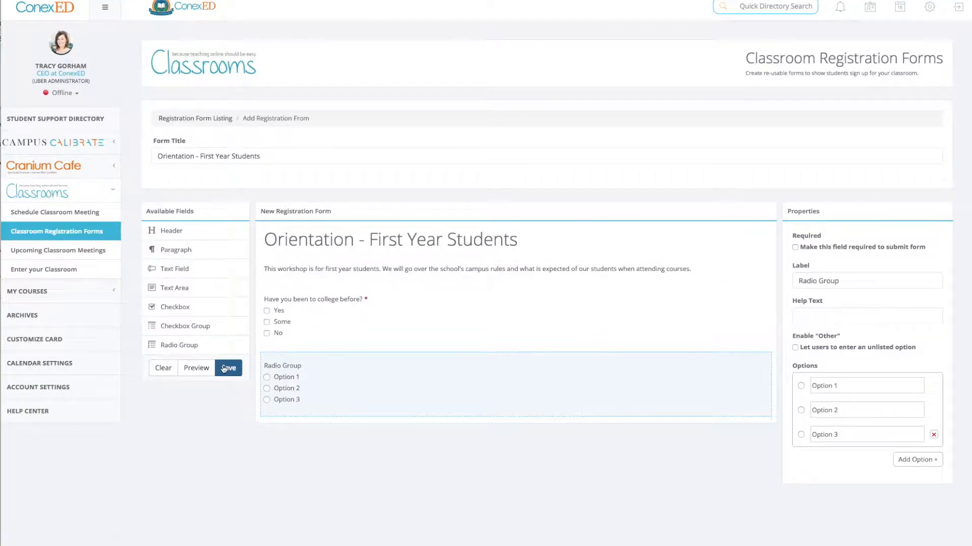
pyautogui.click(761, 359)
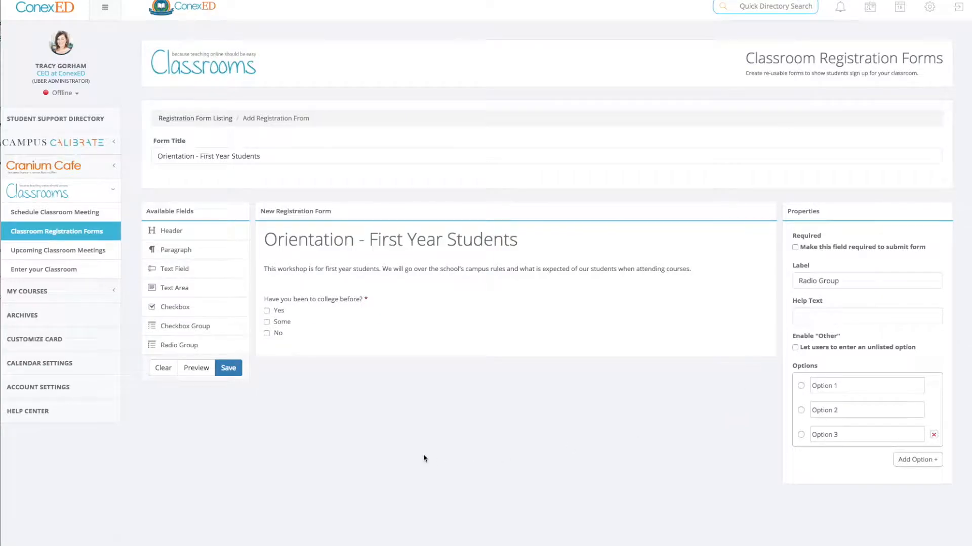
# Step: Save the registration form and check its entry in the list of registration forms
pyautogui.click(224, 370)
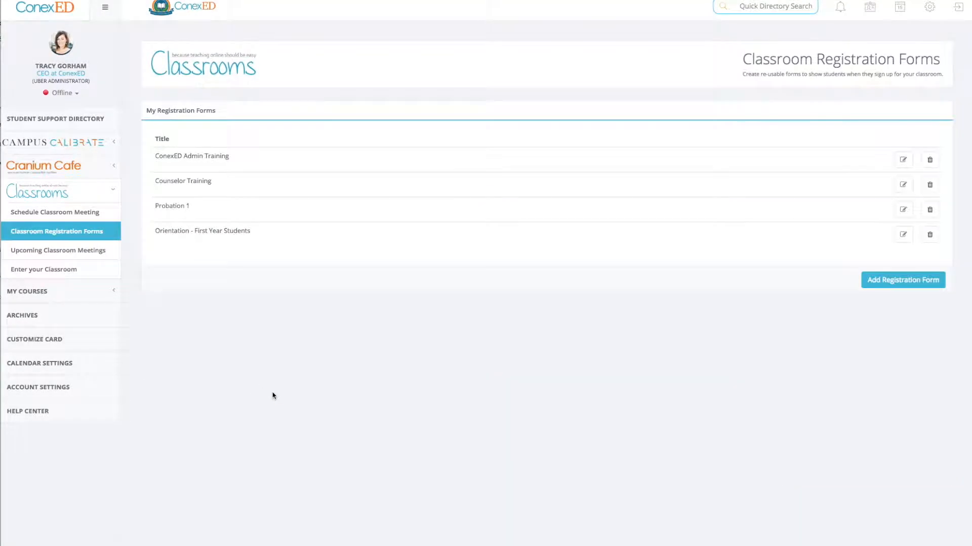
pyautogui.moveTo(259, 234); pyautogui.dragTo(154, 233)
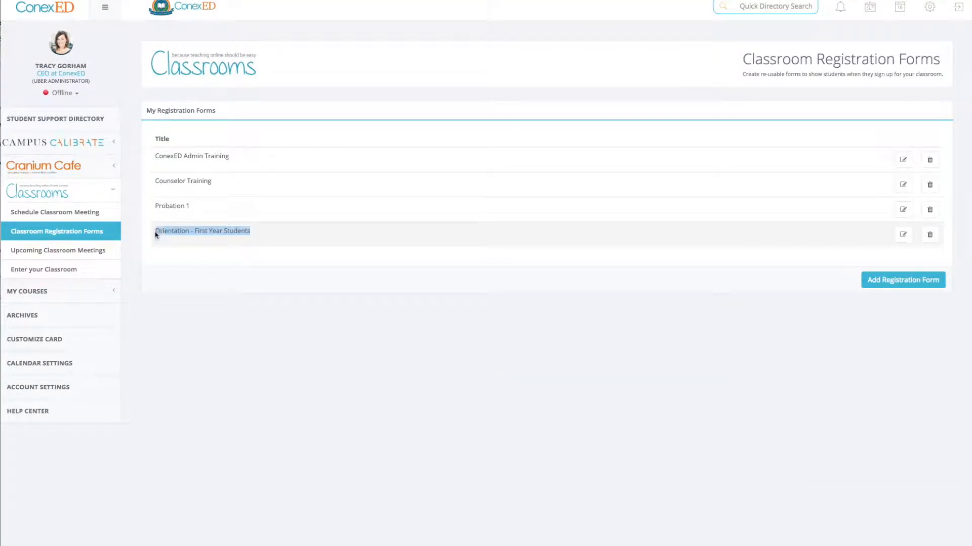
pyautogui.click(376, 359)
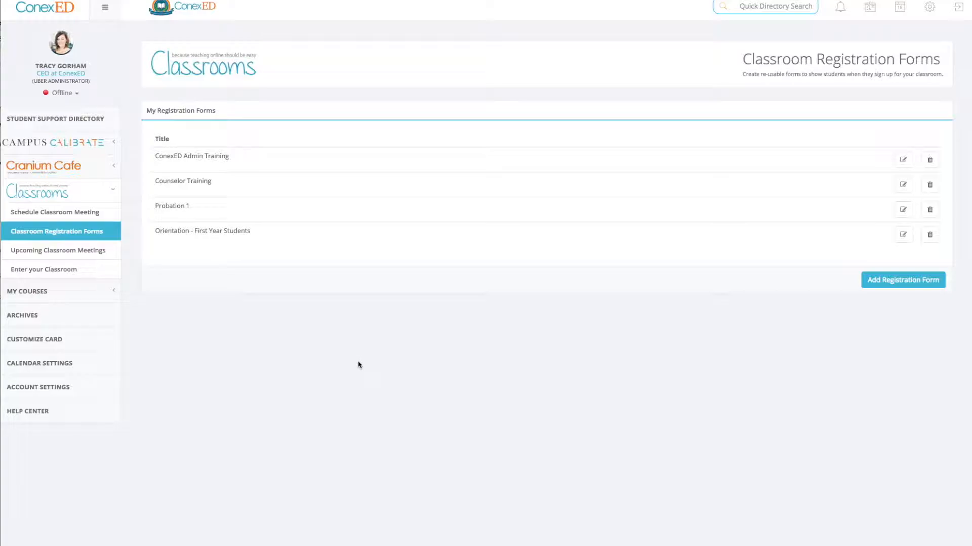
# Step: Start scheduling a new classroom meeting and set its date to 05/23/2018
pyautogui.click(70, 214)
pyautogui.click(509, 151)
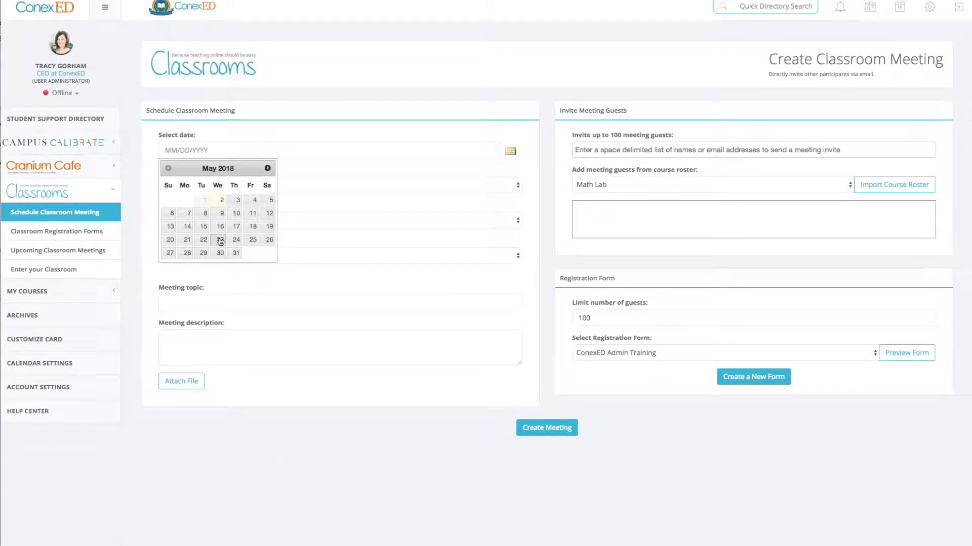
pyautogui.click(219, 241)
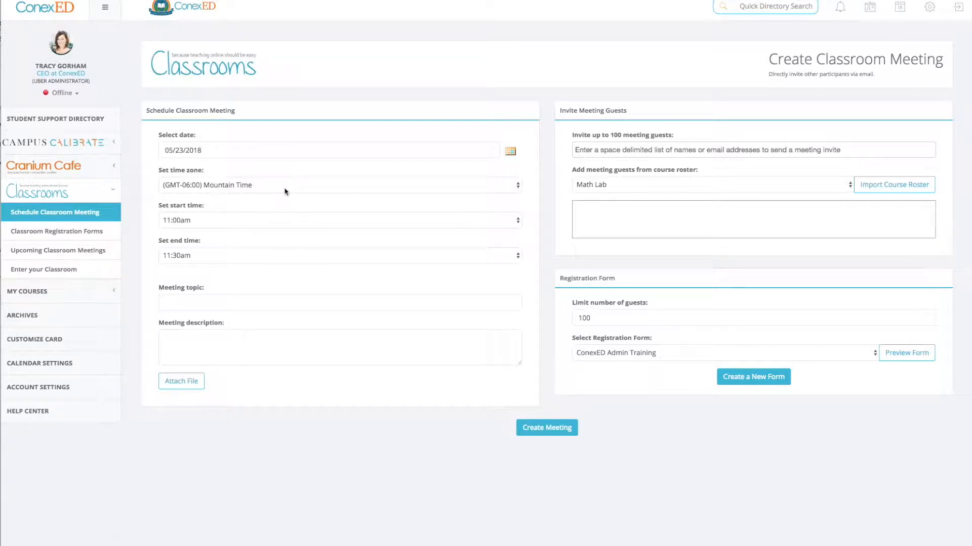
# Step: Set the meeting time from 1:00pm to 2:00pm and enter the topic "Orientation - First Year Students"
pyautogui.click(216, 221)
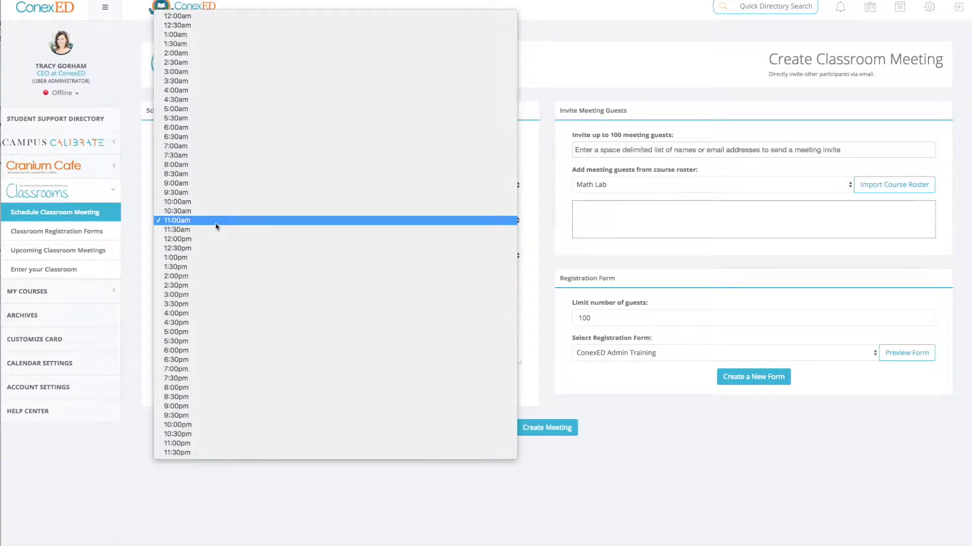
pyautogui.click(202, 258)
pyautogui.click(201, 257)
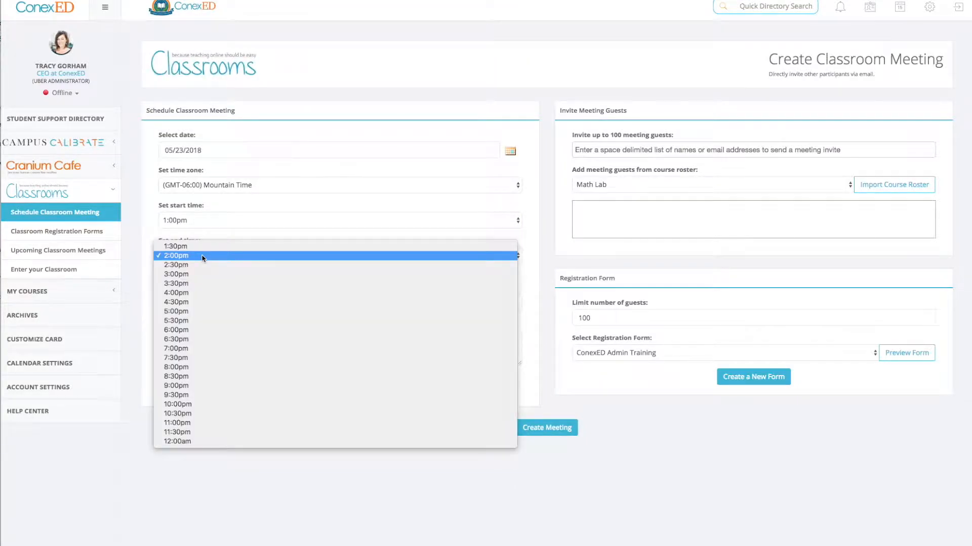
pyautogui.click(196, 258)
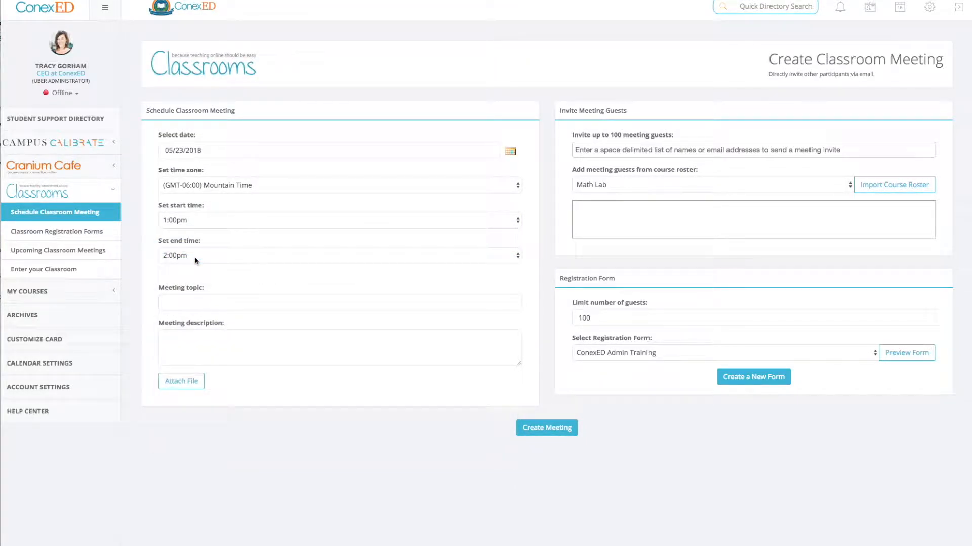
pyautogui.click(196, 258)
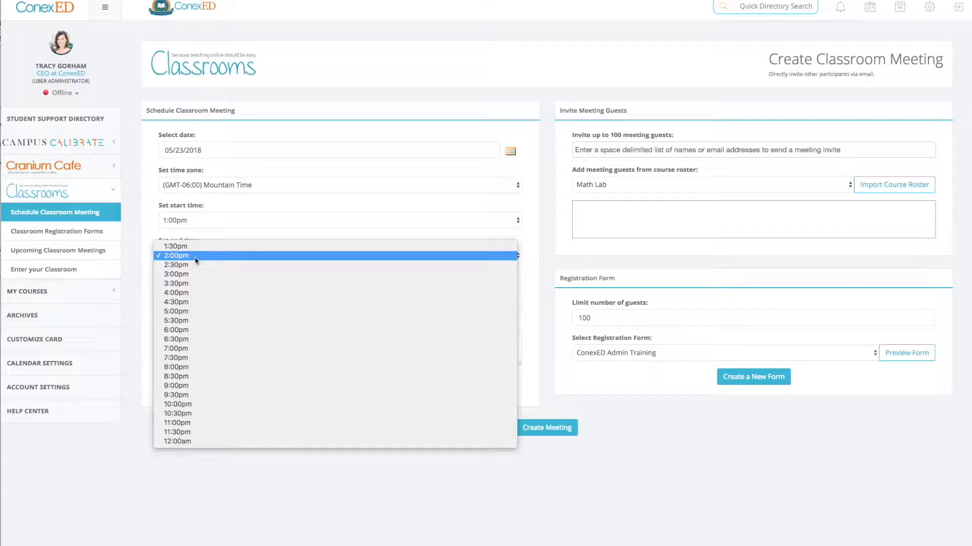
pyautogui.click(196, 259)
pyautogui.write('udents')
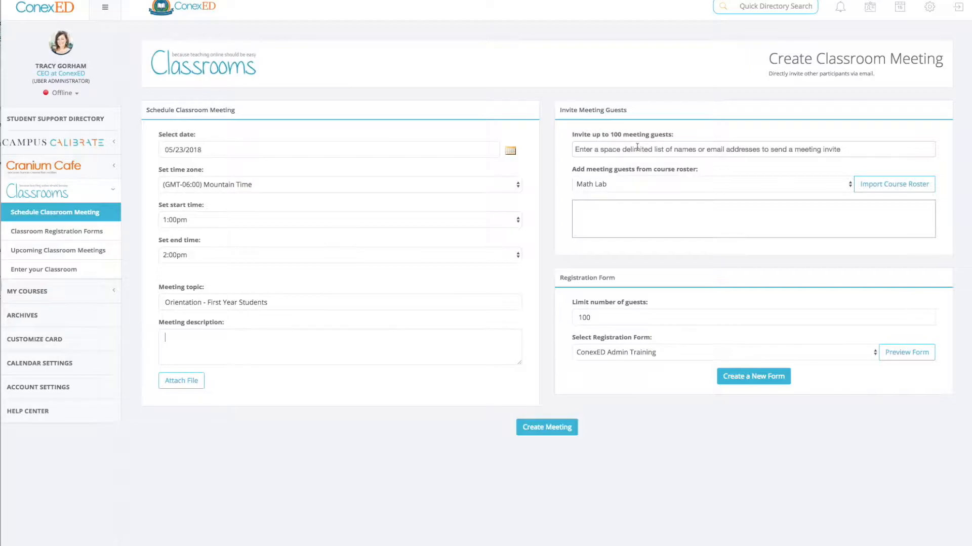
# Step: Limit the meeting to 25 guests and select the "Orientation - First Year Students" registration form
pyautogui.moveTo(615, 322); pyautogui.dragTo(564, 322)
pyautogui.write('1')
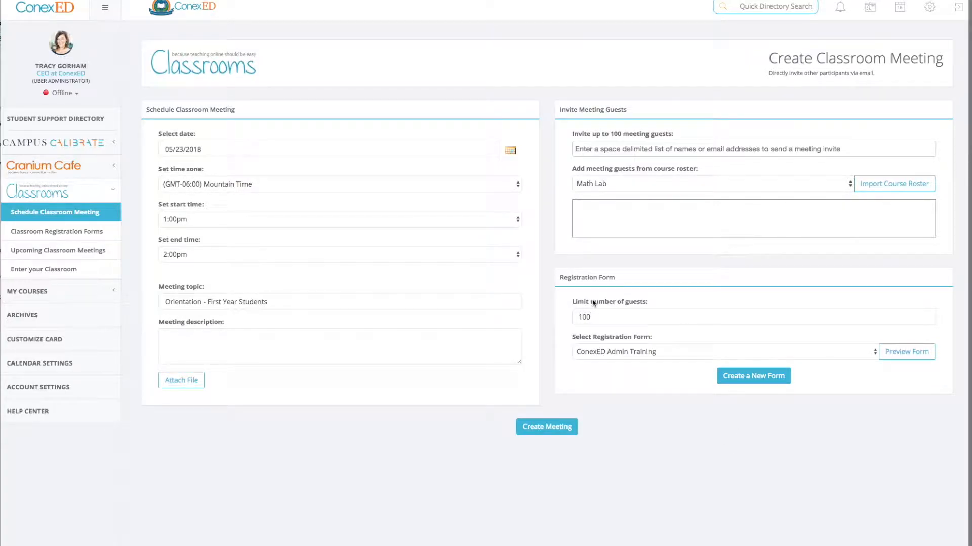
pyautogui.press('BackSpace')
pyautogui.press('BackSpace')
pyautogui.press('BackSpace')
pyautogui.write('25')
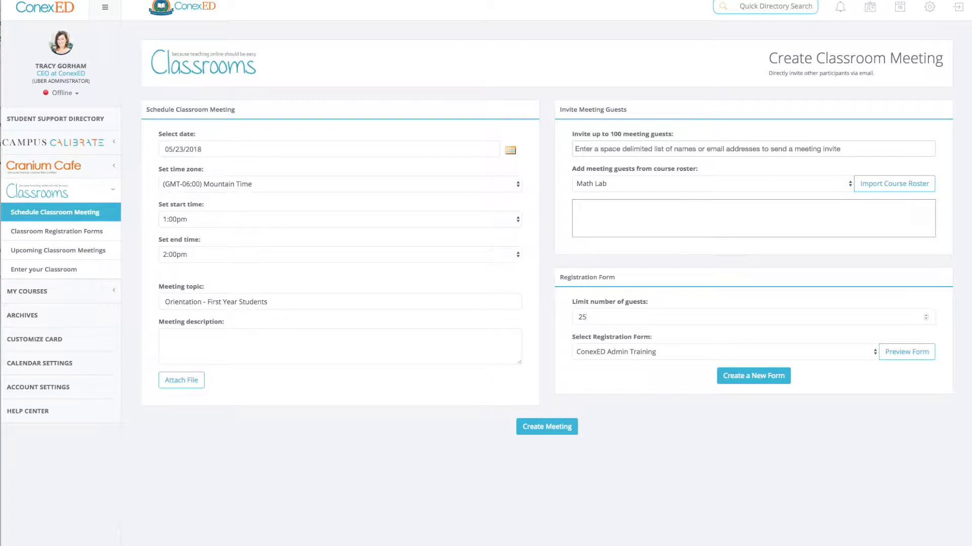
pyautogui.click(627, 355)
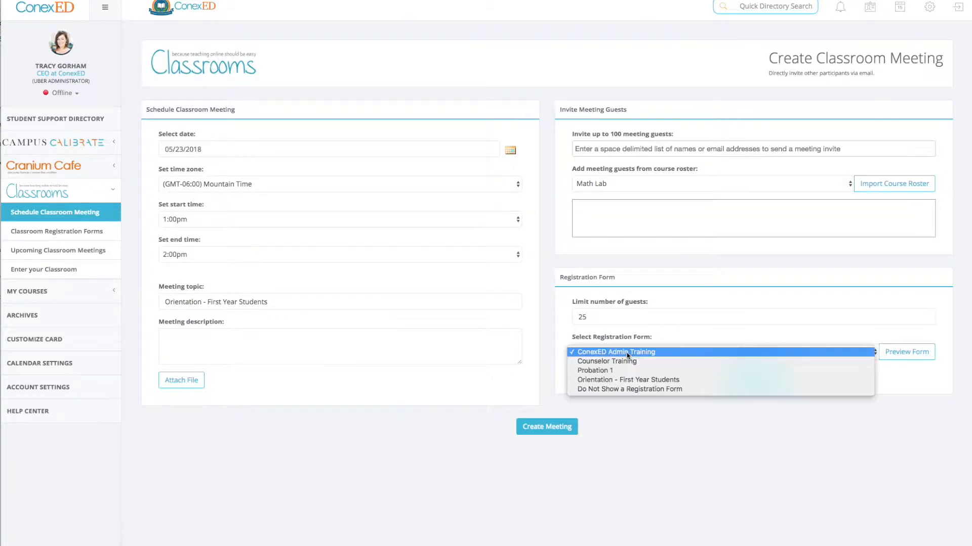
pyautogui.click(629, 381)
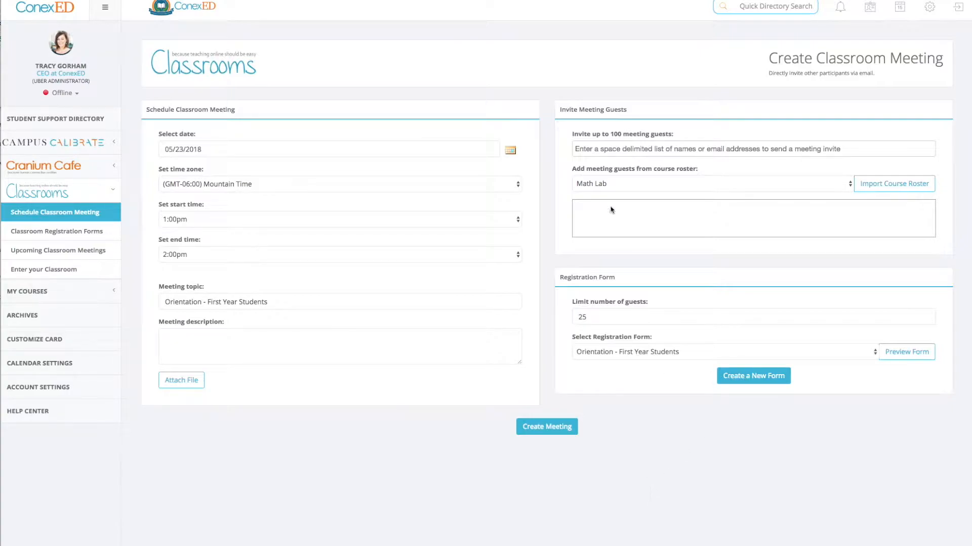
# Step: Check the course rosters available for adding meeting guests, leave Math Lab selected, and create the classroom meeting
pyautogui.moveTo(680, 136); pyautogui.dragTo(574, 138)
pyautogui.moveTo(701, 173); pyautogui.dragTo(561, 171)
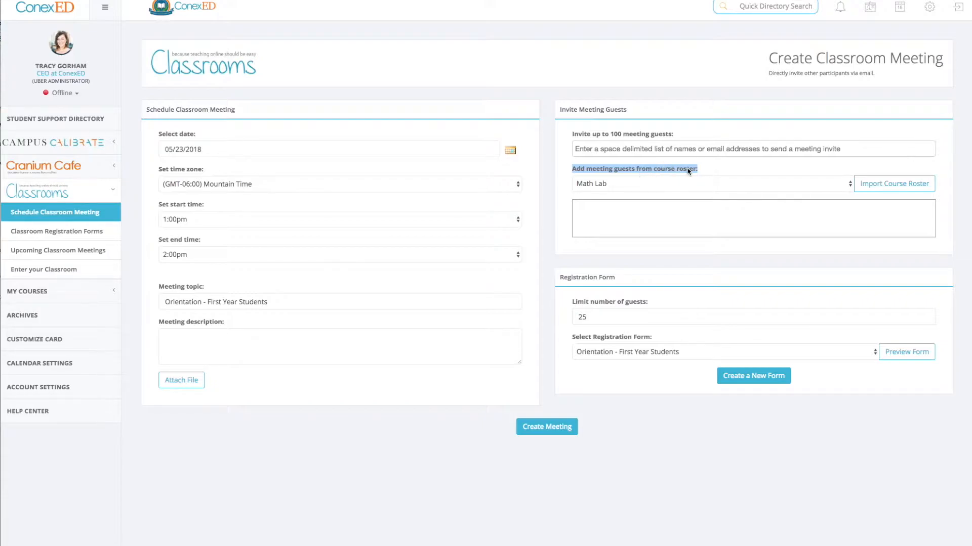
pyautogui.click(687, 171)
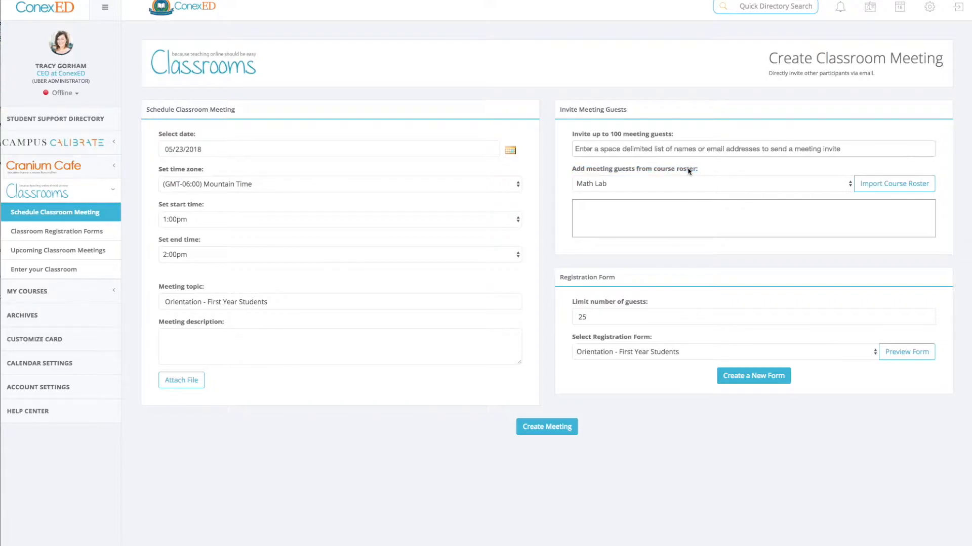
pyautogui.doubleClick(686, 171)
pyautogui.click(669, 186)
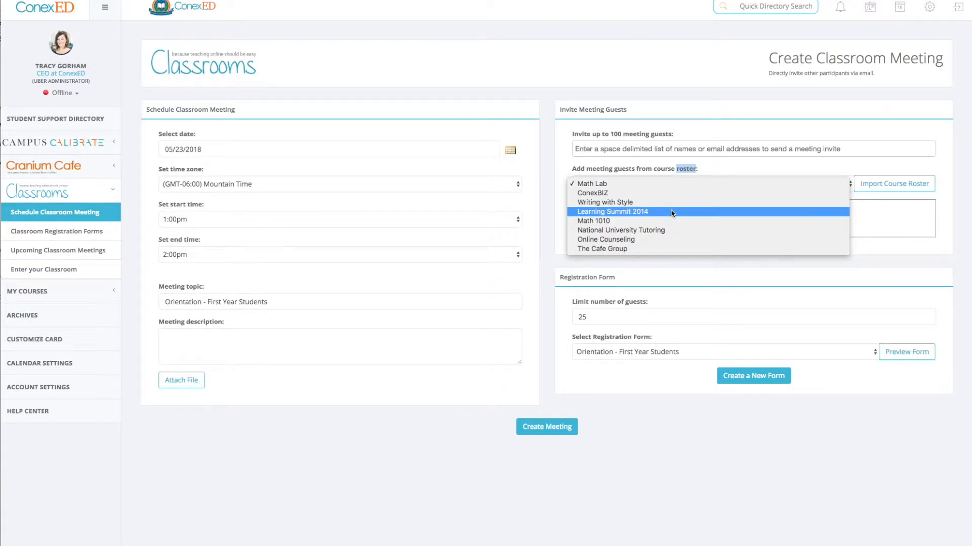
pyautogui.click(631, 524)
pyautogui.click(527, 426)
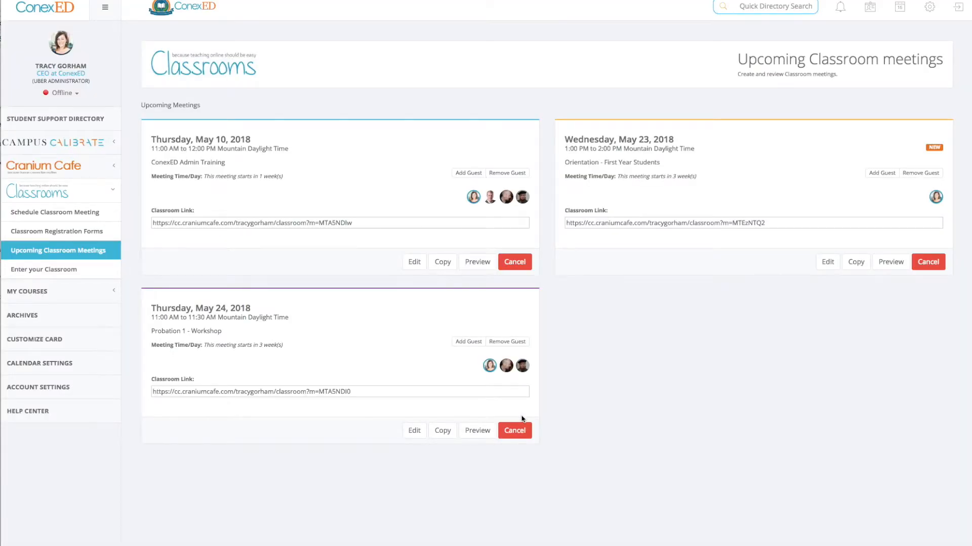
# Step: Copy the May 23 "Orientation - First Year Students" meeting to a new classroom meeting with start date 06/21/2018
pyautogui.moveTo(937, 199)
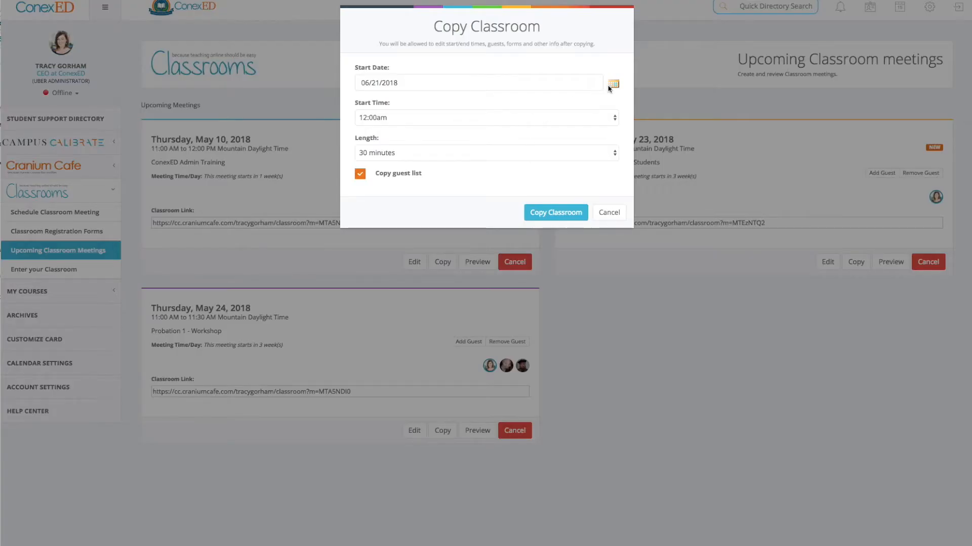
pyautogui.click(612, 85)
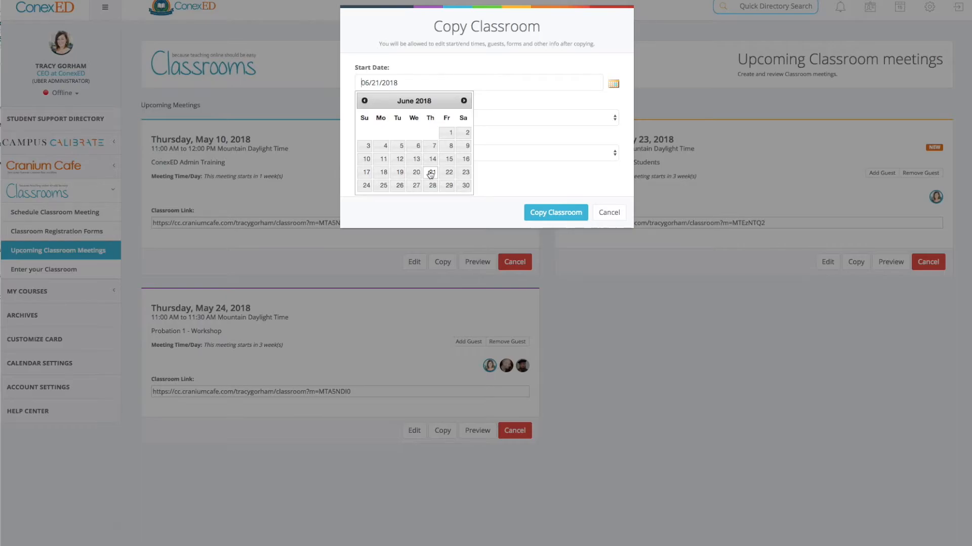
pyautogui.click(534, 213)
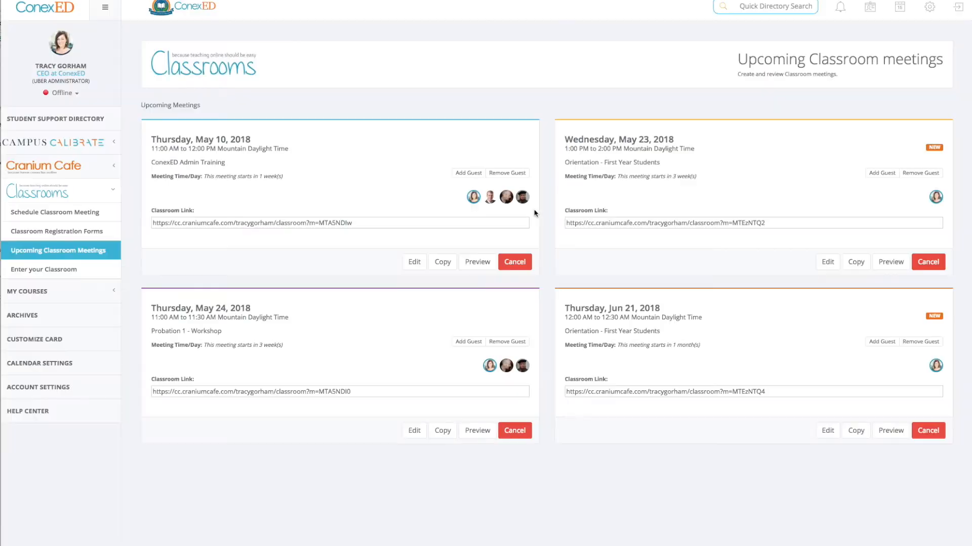